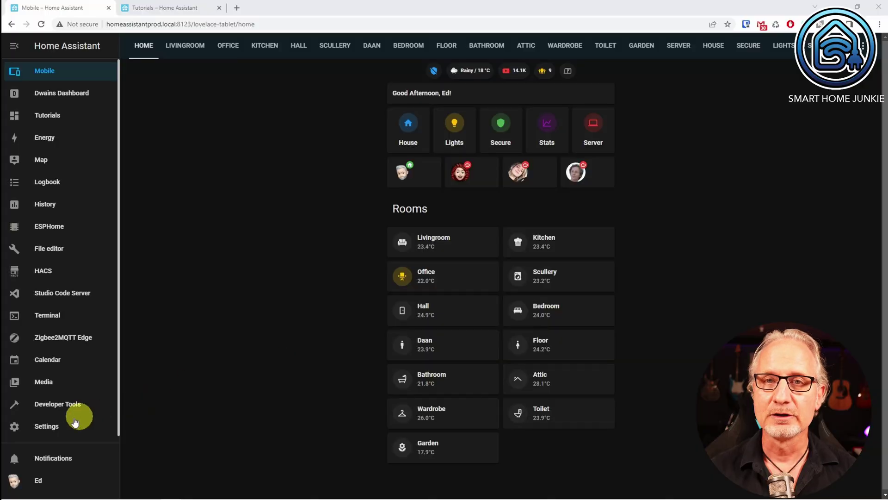
# - Go to the Helpers list under Settings > Devices & Services
pyautogui.click(47, 426)
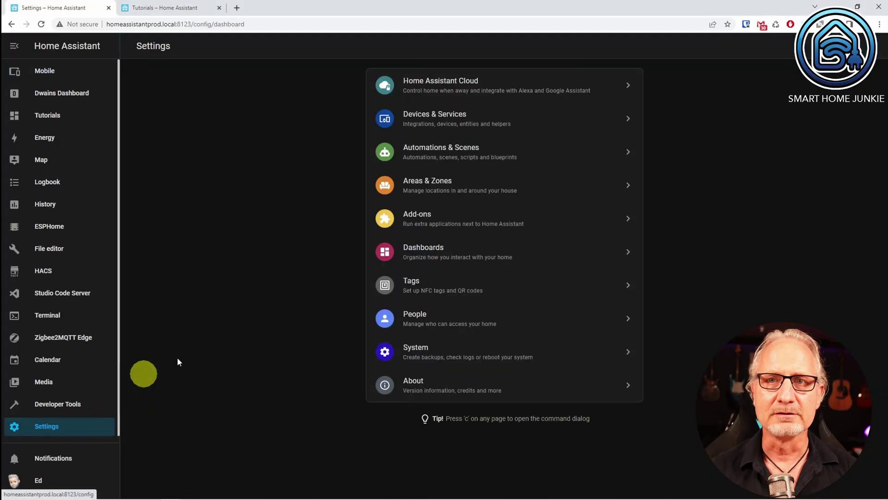
pyautogui.click(485, 117)
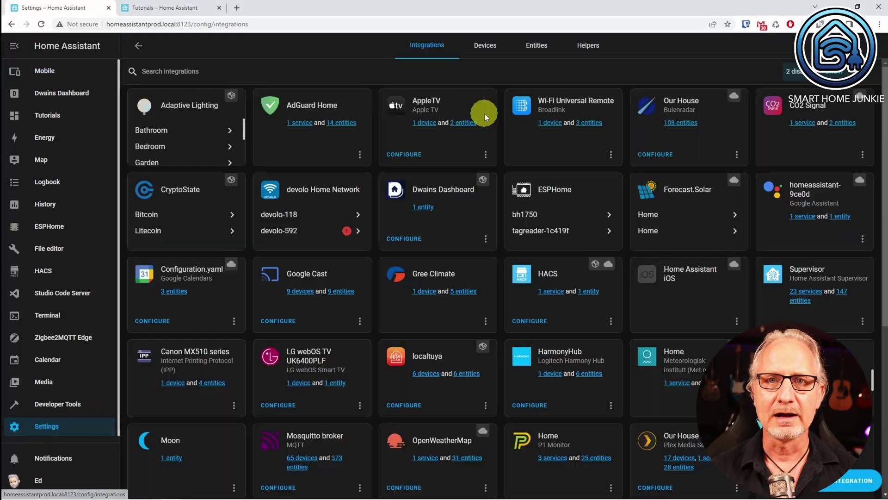
pyautogui.click(596, 48)
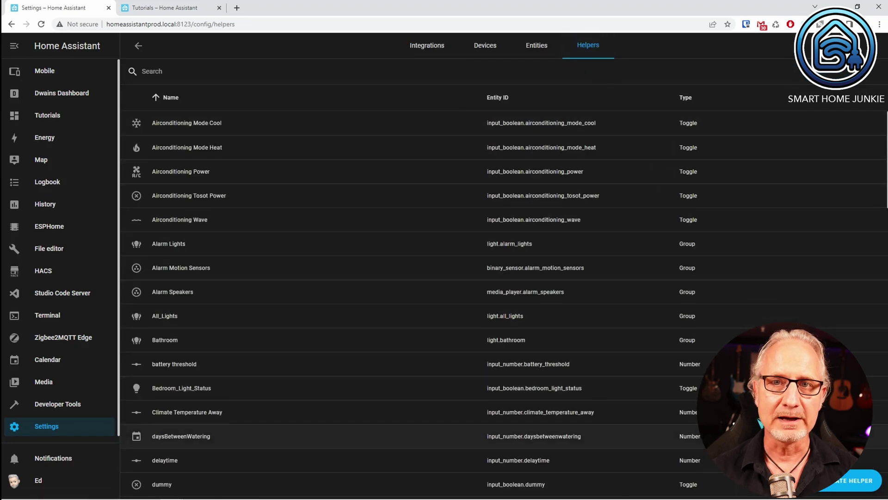
# - Create a toggle helper named 'Office Light Front Left Status' with the mdi:list-status icon
pyautogui.click(853, 480)
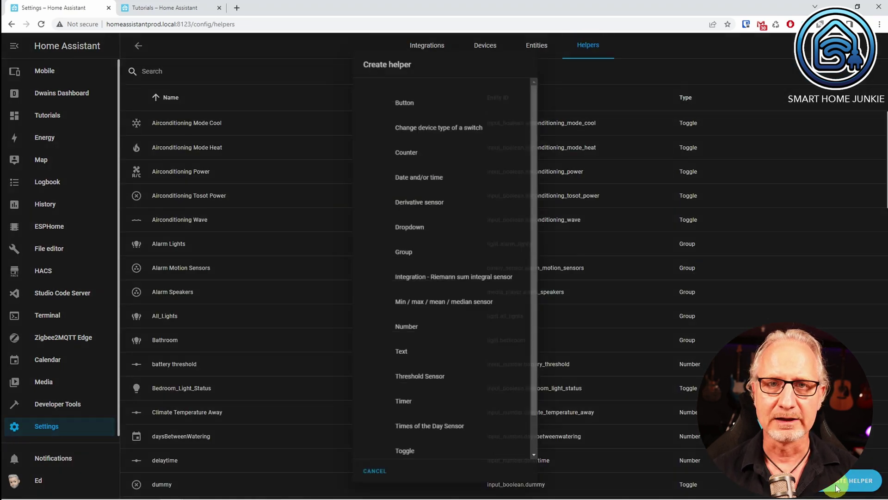
pyautogui.click(404, 453)
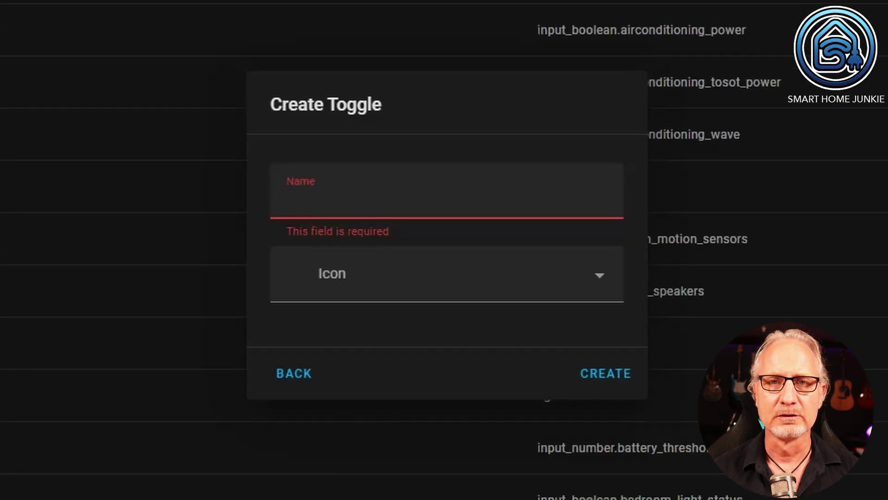
pyautogui.write('Office Light Front Left Status')
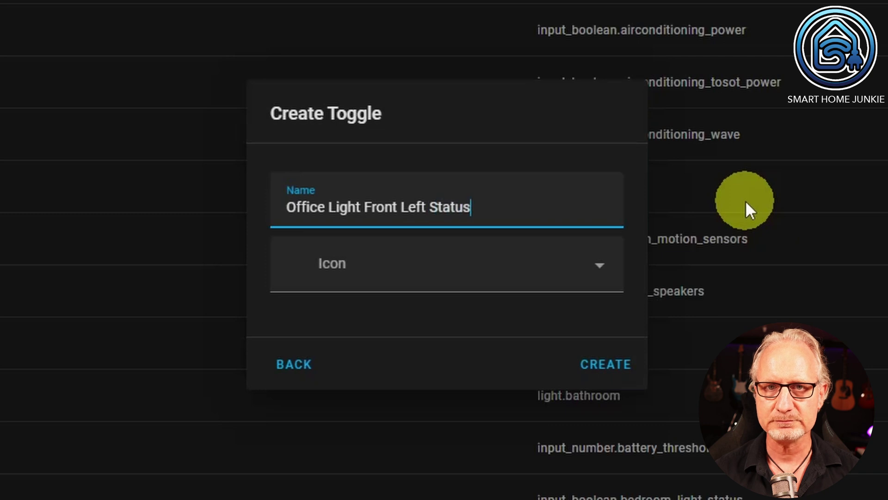
pyautogui.click(545, 269)
pyautogui.write('status')
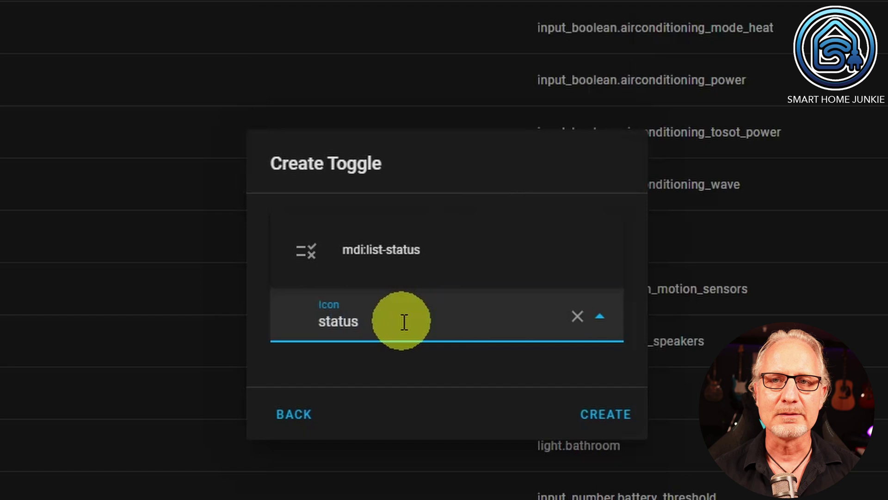
pyautogui.click(393, 261)
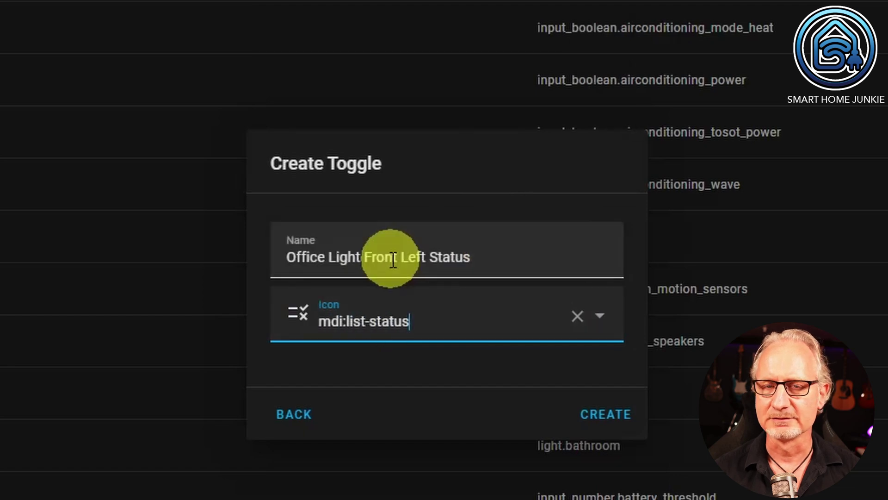
pyautogui.click(595, 430)
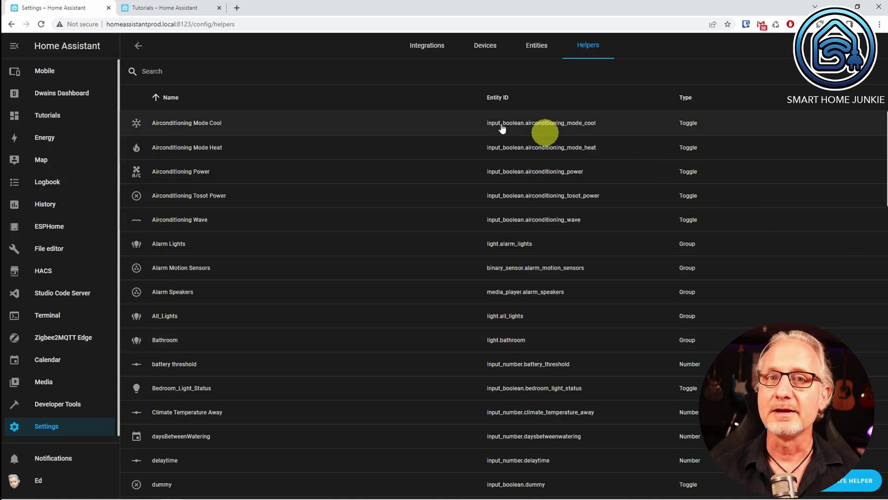
# - Search the helpers for 'Left' to confirm the new toggle, then return to Settings
pyautogui.click(195, 72)
pyautogui.write('L')
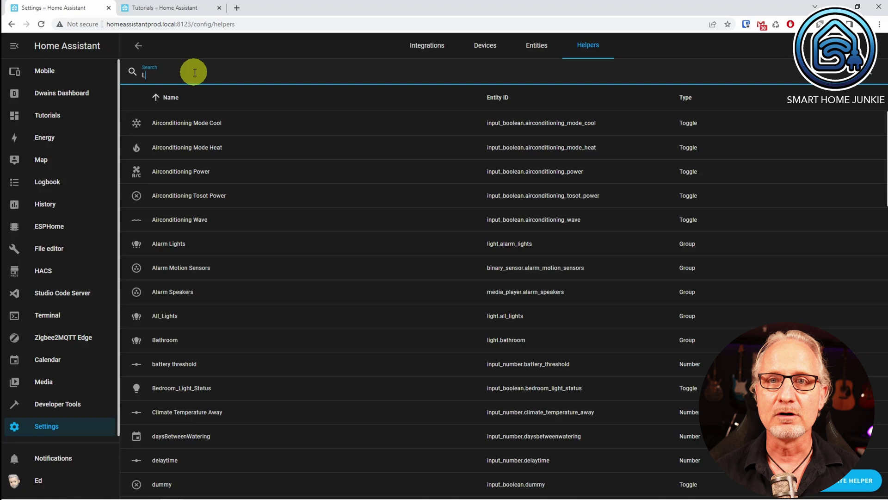
pyautogui.write('eft')
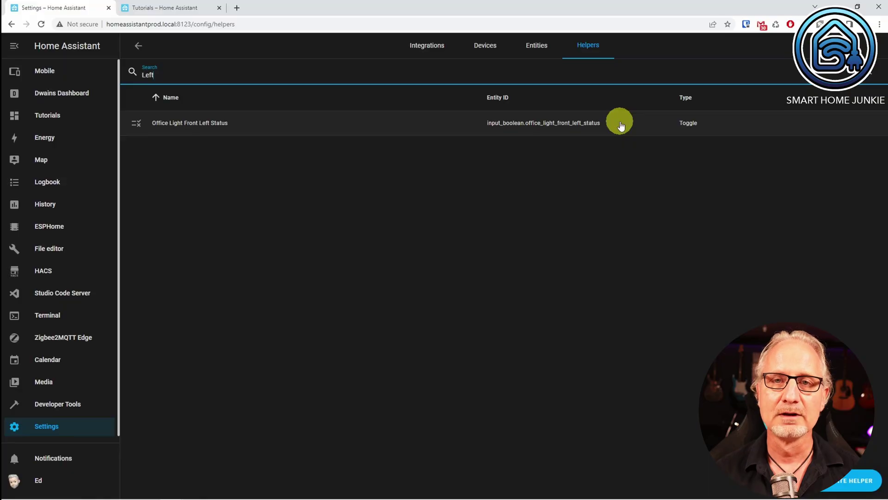
pyautogui.click(67, 434)
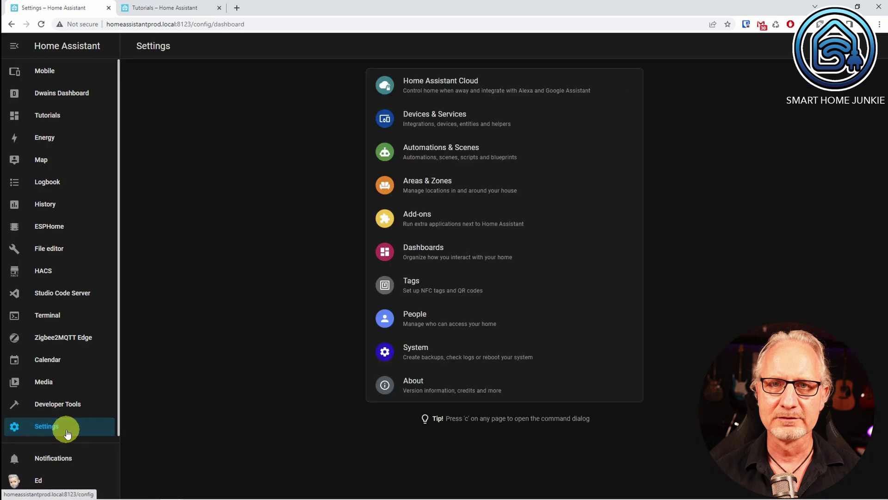
# - Start an empty automation named 'Light: Monitor Light Status Office Front Left' and scroll to Triggers
pyautogui.click(458, 151)
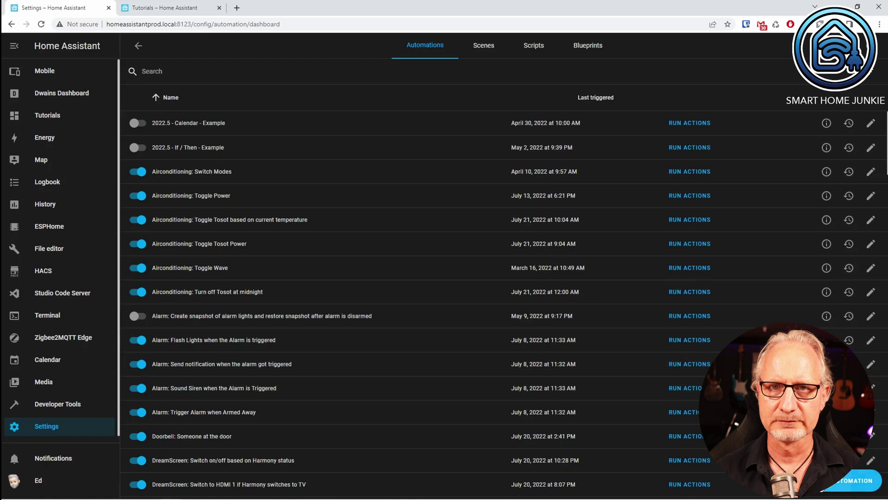
pyautogui.click(855, 480)
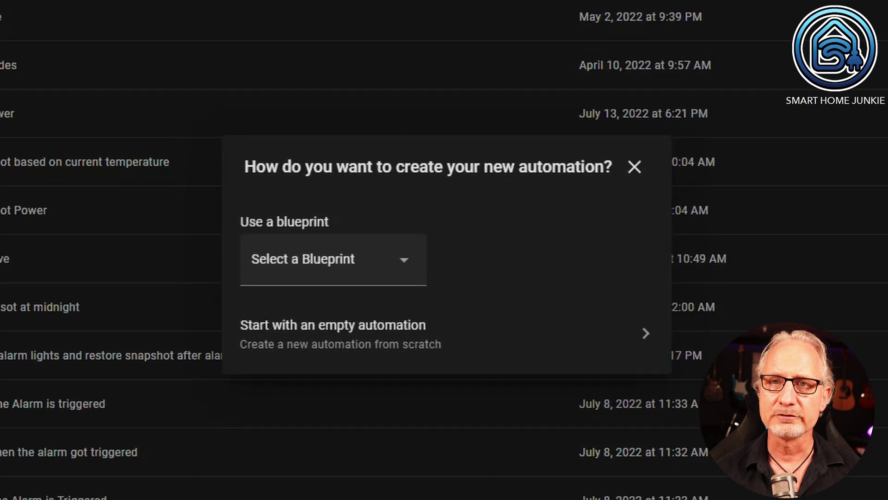
pyautogui.click(326, 335)
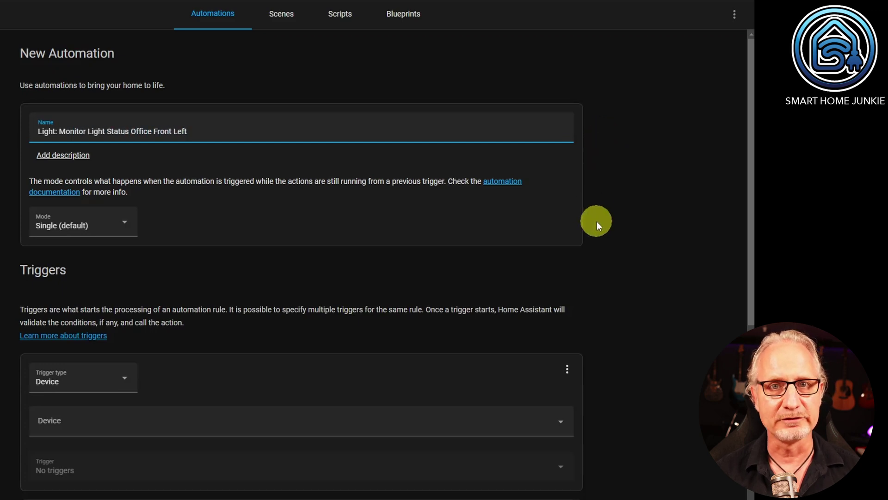
pyautogui.scroll(-5, 597, 221)
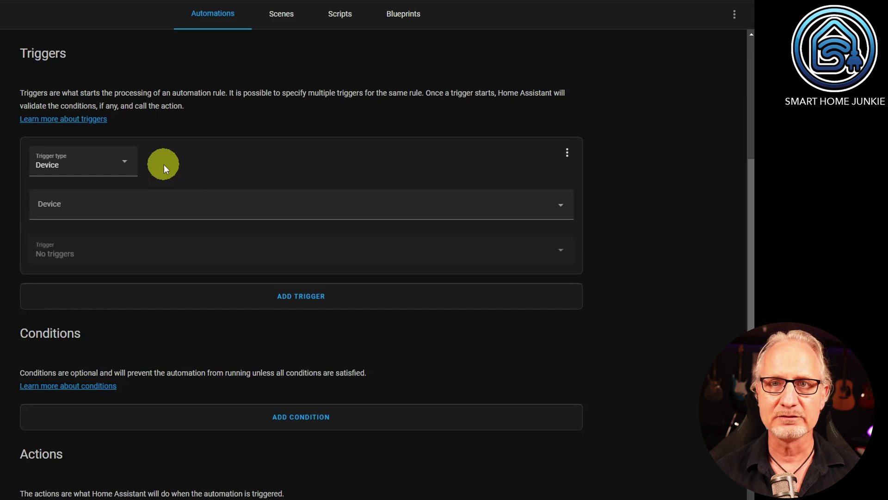
# - Set the Device trigger to Office Front Left being turned on or off
pyautogui.click(148, 209)
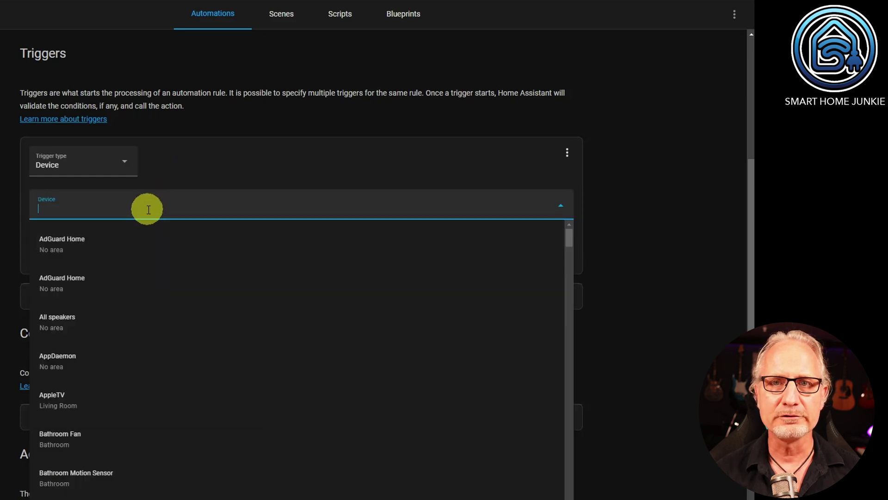
pyautogui.write('Left')
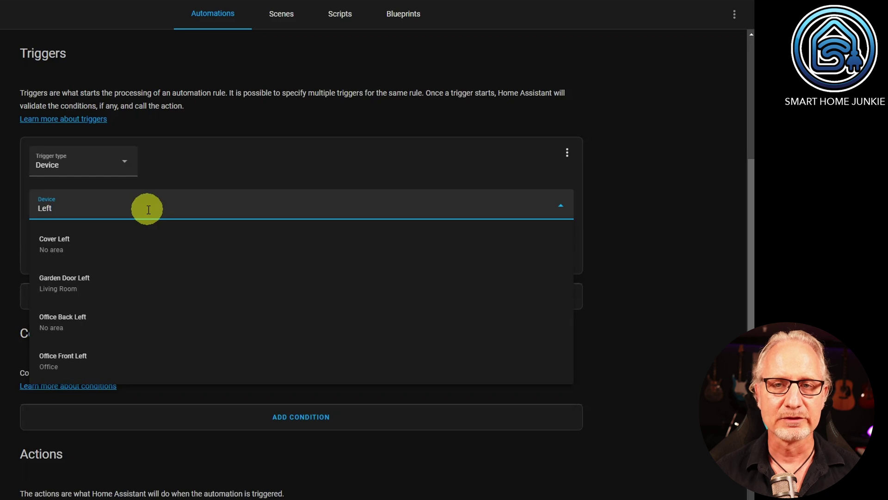
pyautogui.click(102, 361)
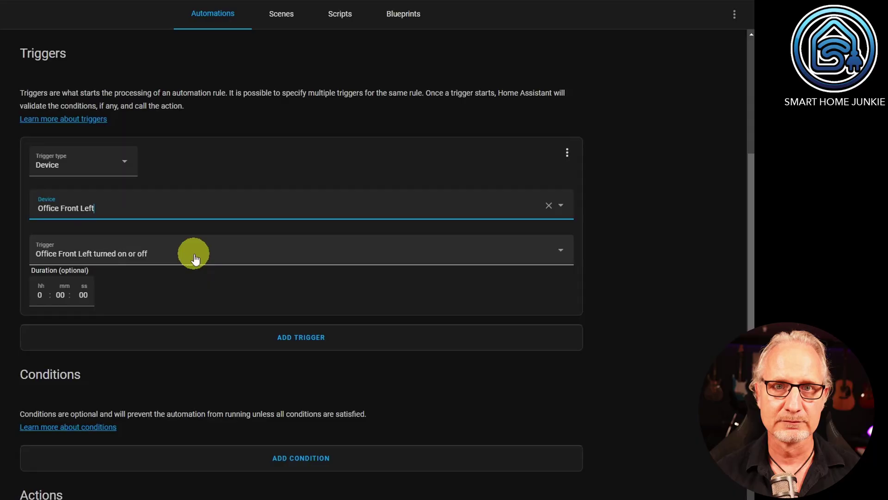
pyautogui.scroll(-4, 195, 258)
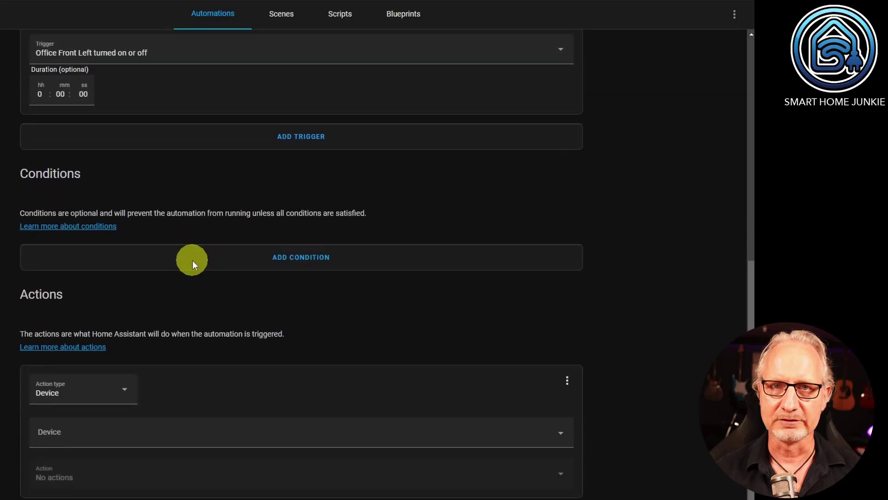
# - Make the action an If-then whose condition is 'Office Front Left is on'
pyautogui.click(116, 398)
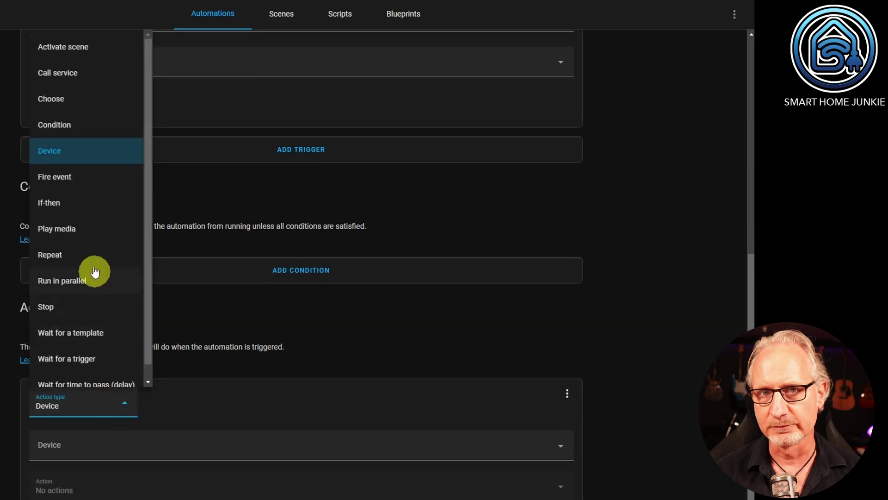
pyautogui.click(67, 202)
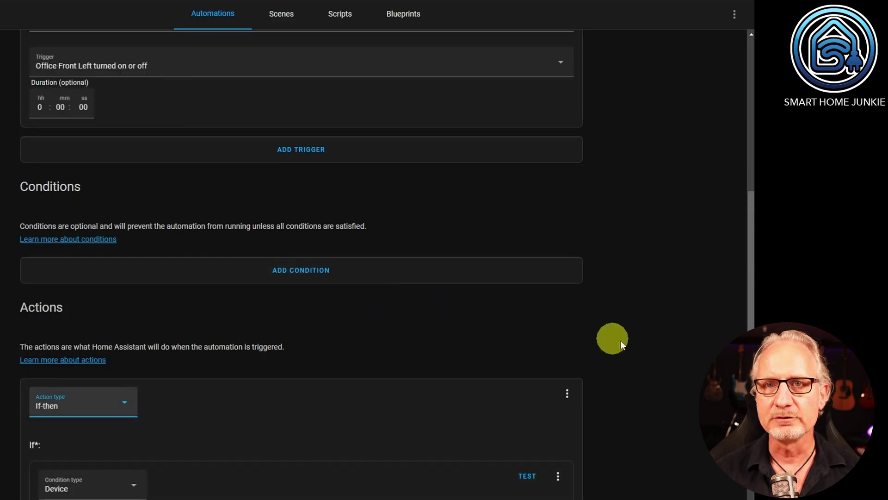
pyautogui.scroll(-5, 623, 341)
pyautogui.scroll(-1, 624, 341)
pyautogui.scroll(1, 624, 342)
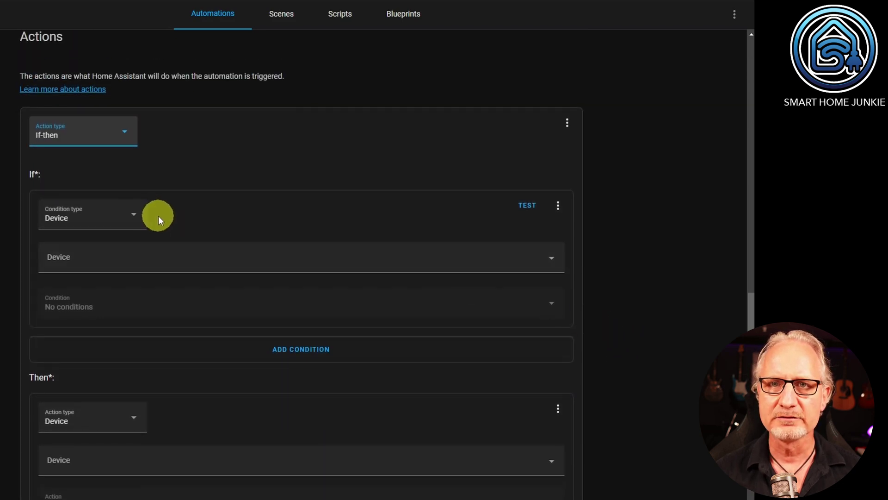
pyautogui.click(136, 262)
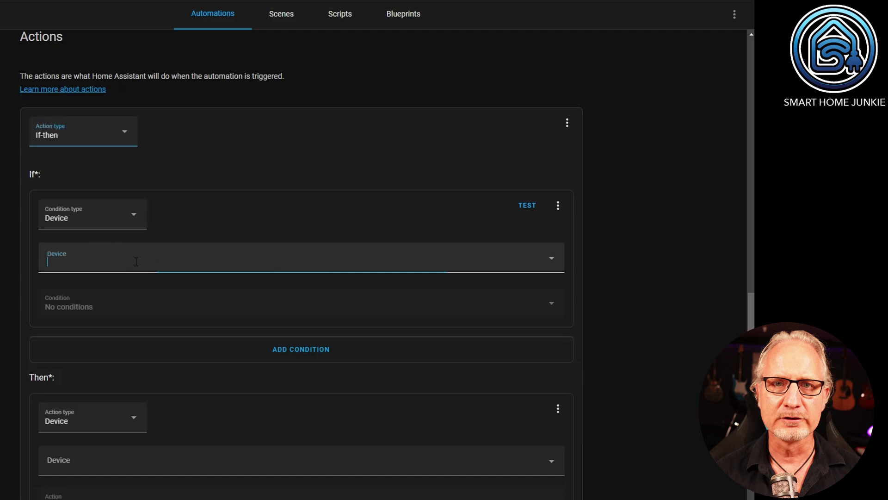
pyautogui.write('Left')
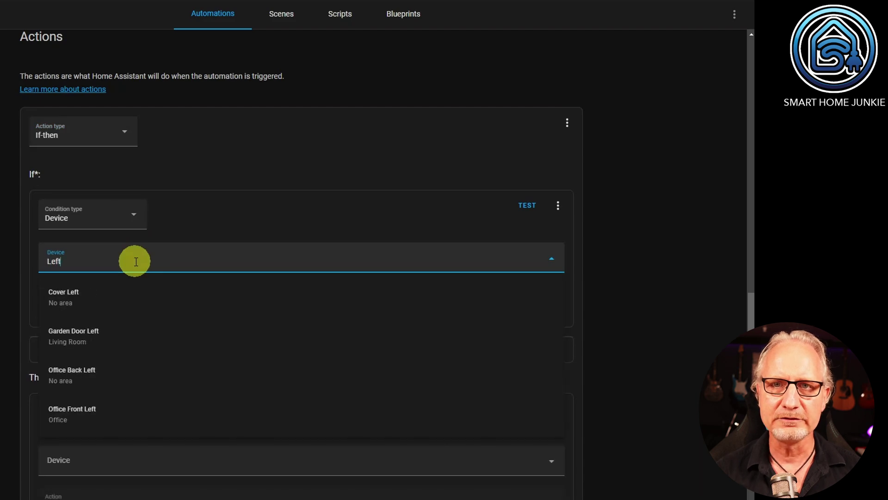
pyautogui.click(90, 413)
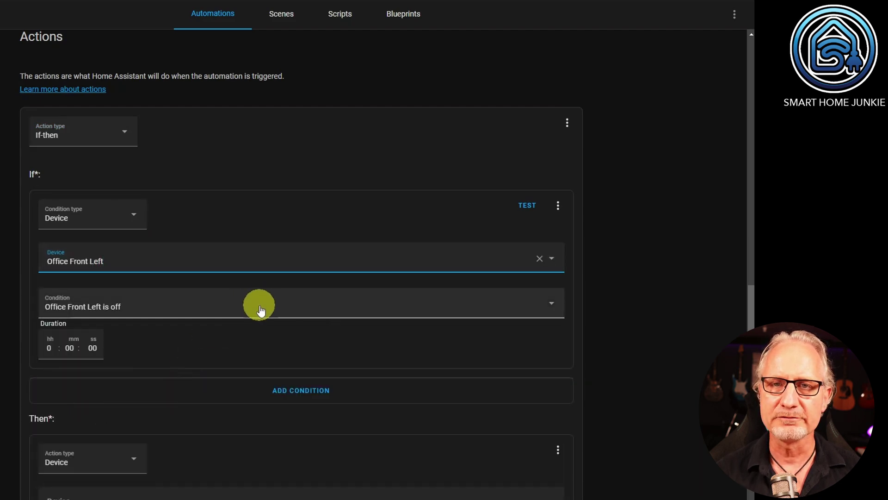
pyautogui.click(261, 310)
pyautogui.click(183, 359)
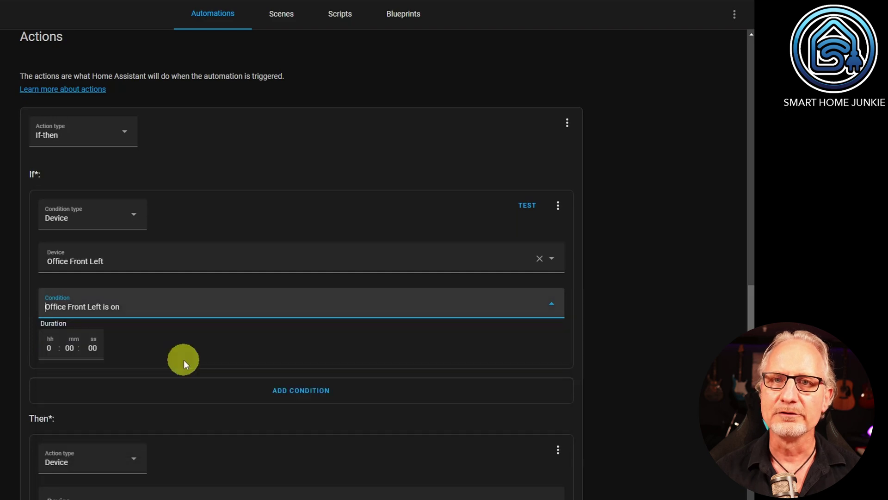
# - Set the Then branch to call Input boolean: Turn on targeting Office Light Front Left Status
pyautogui.scroll(-4, 184, 359)
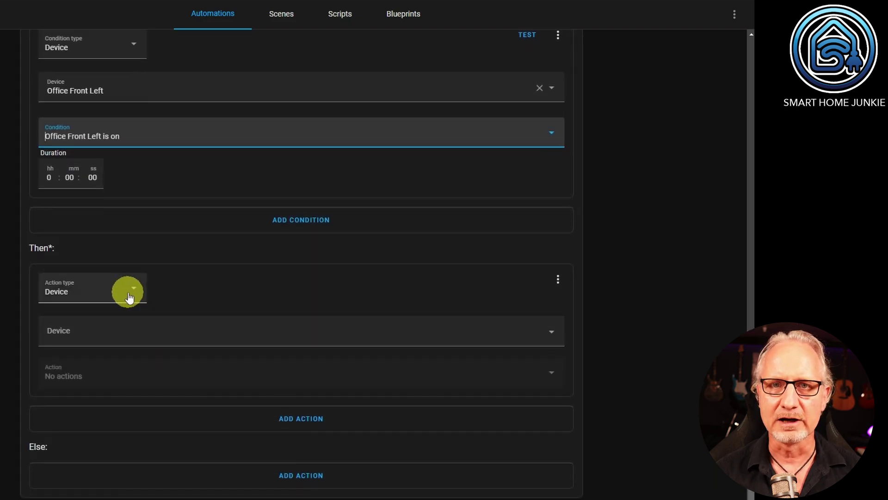
pyautogui.click(129, 296)
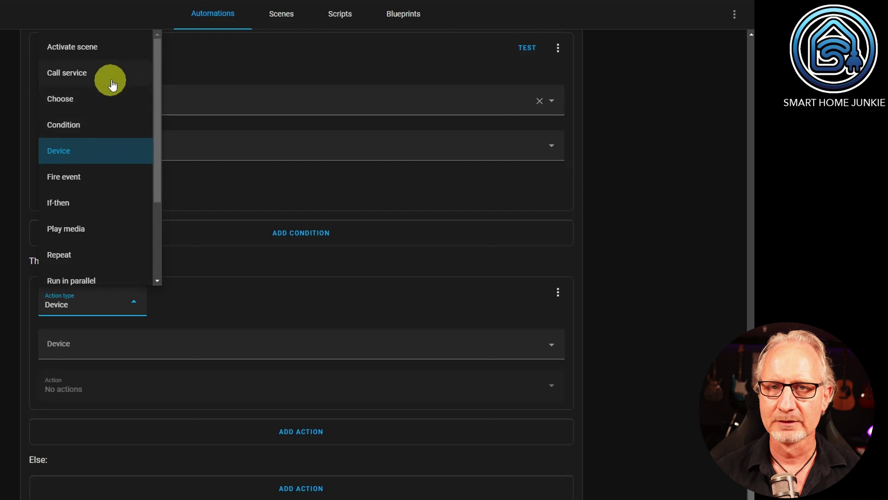
pyautogui.click(114, 81)
pyautogui.click(141, 361)
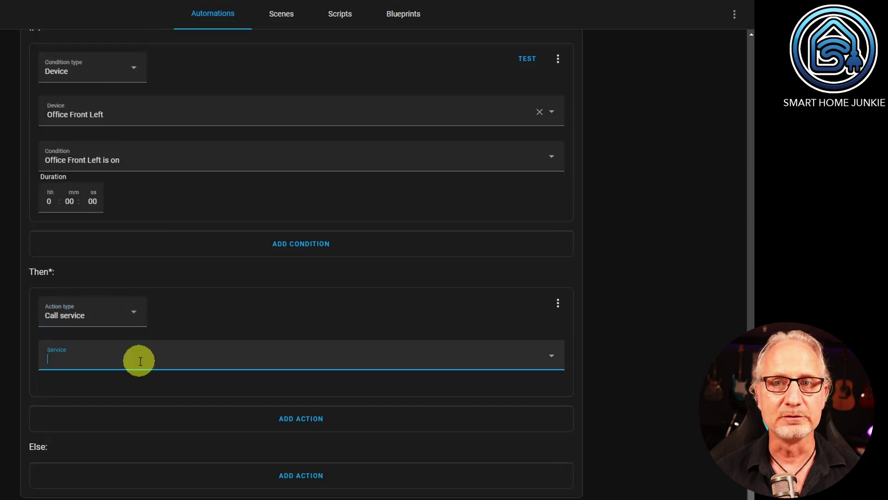
pyautogui.write('boole')
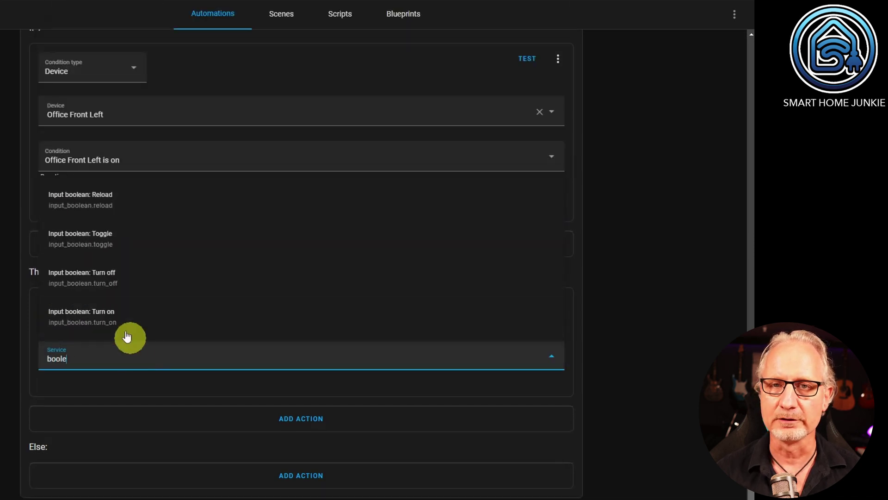
pyautogui.click(119, 324)
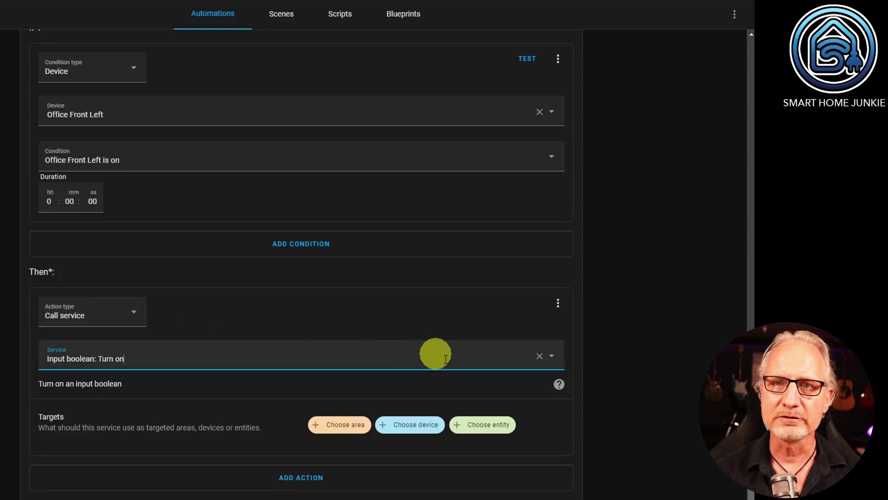
pyautogui.click(499, 430)
pyautogui.write('left')
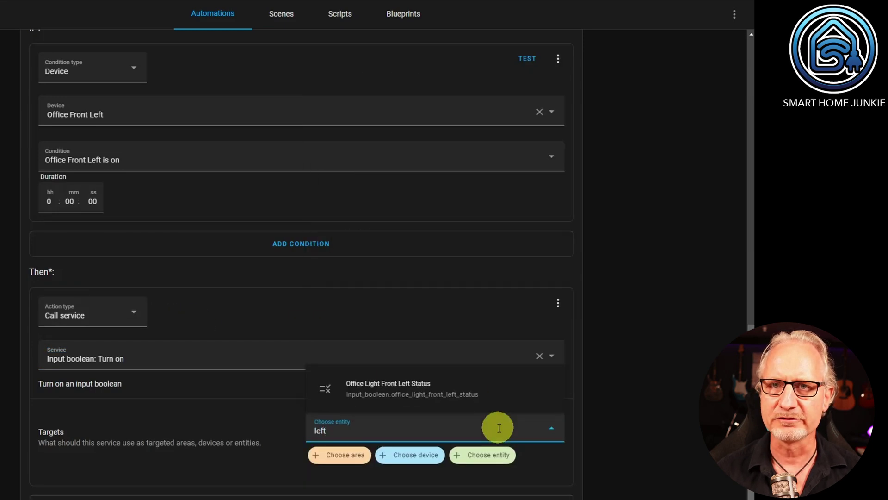
pyautogui.click(419, 391)
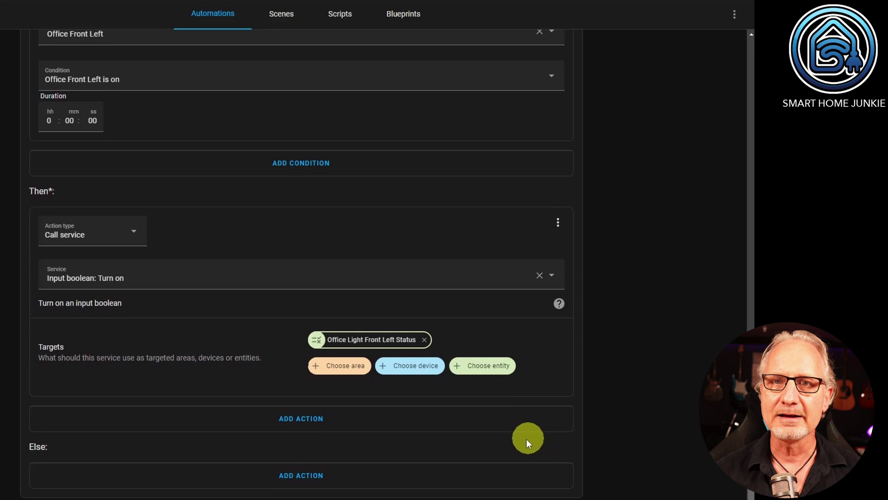
# - Add an Else action calling Input boolean: Turn off on the Office Light Front Left Status helper
pyautogui.click(293, 477)
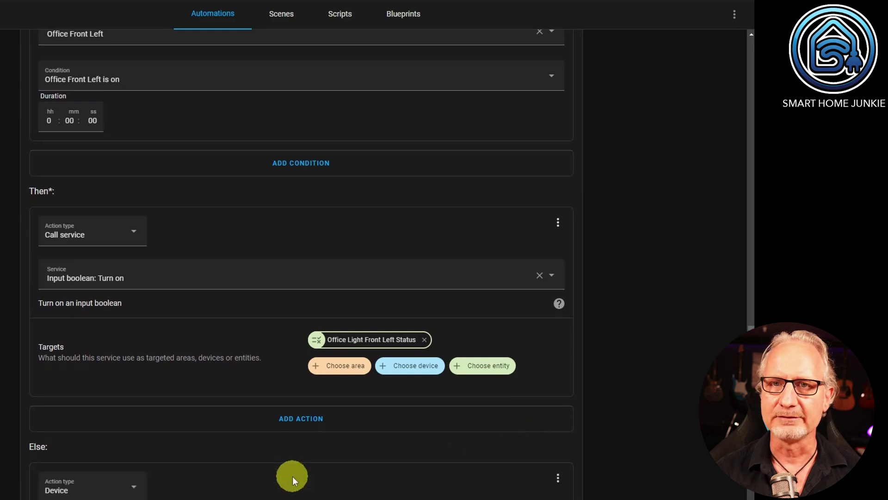
pyautogui.scroll(-3, 292, 476)
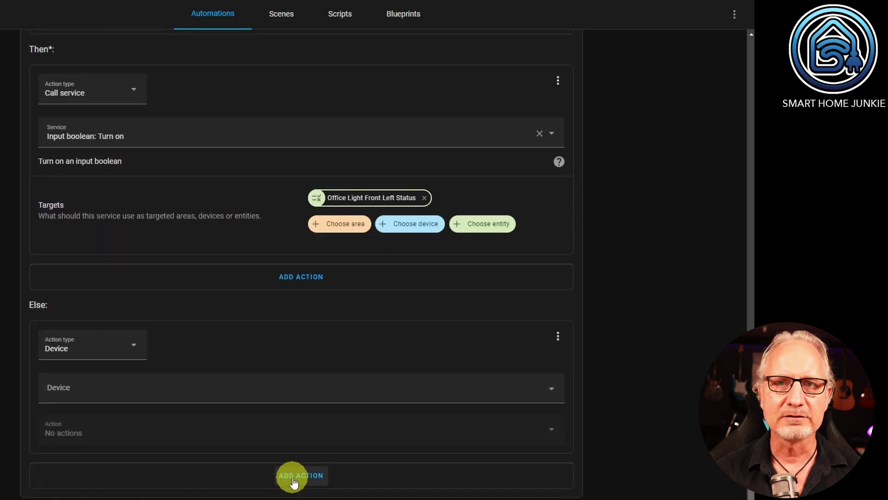
pyautogui.click(119, 343)
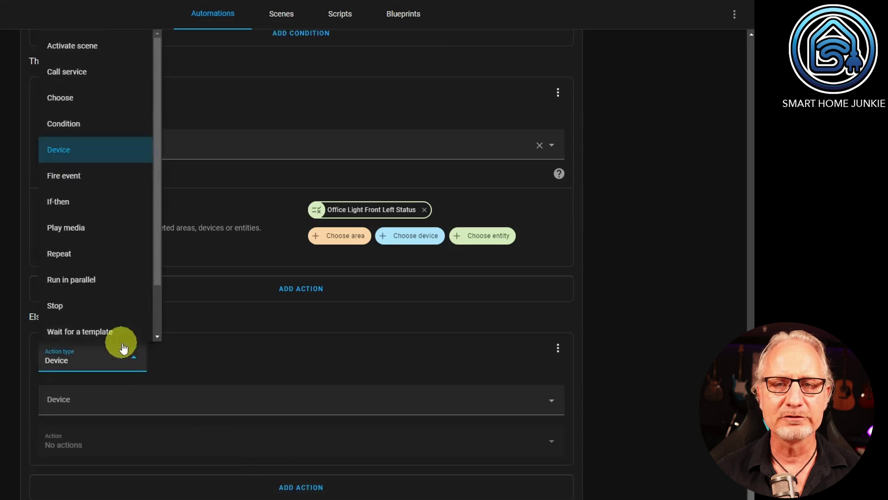
pyautogui.click(97, 73)
pyautogui.click(98, 414)
pyautogui.write('boole')
pyautogui.click(110, 342)
pyautogui.scroll(-1, 294, 387)
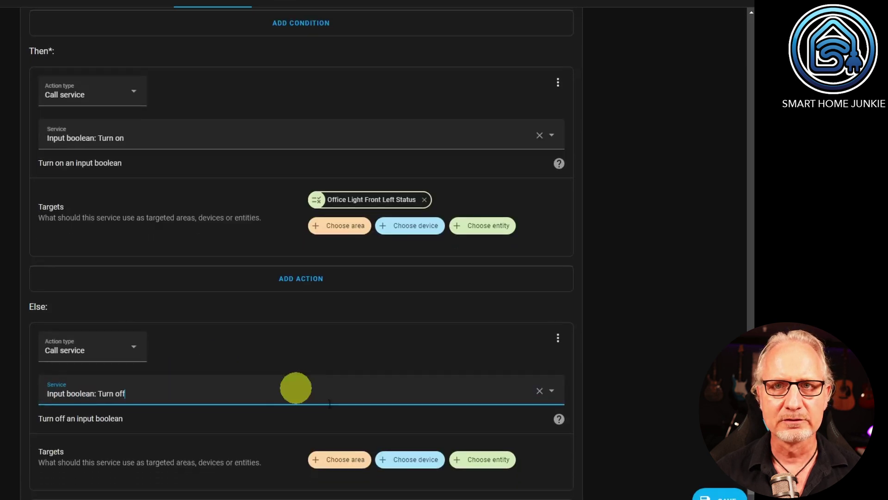
pyautogui.click(508, 443)
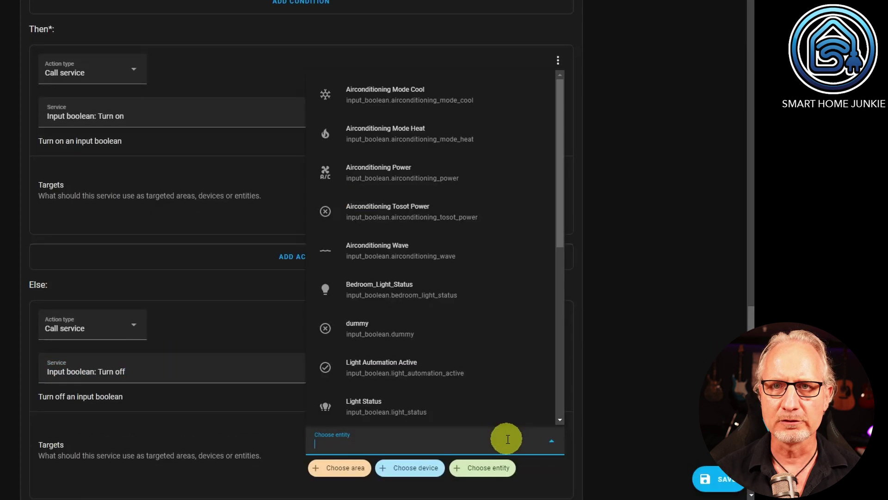
pyautogui.write('le')
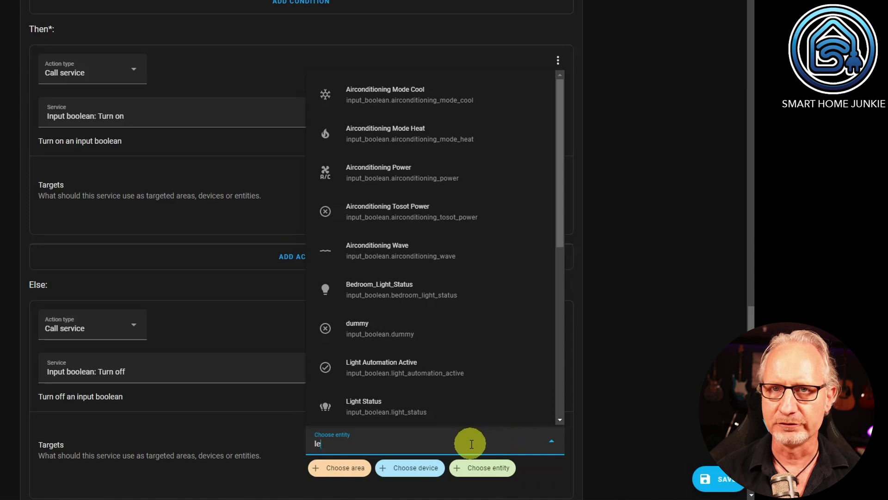
pyautogui.write('ft')
pyautogui.click(404, 407)
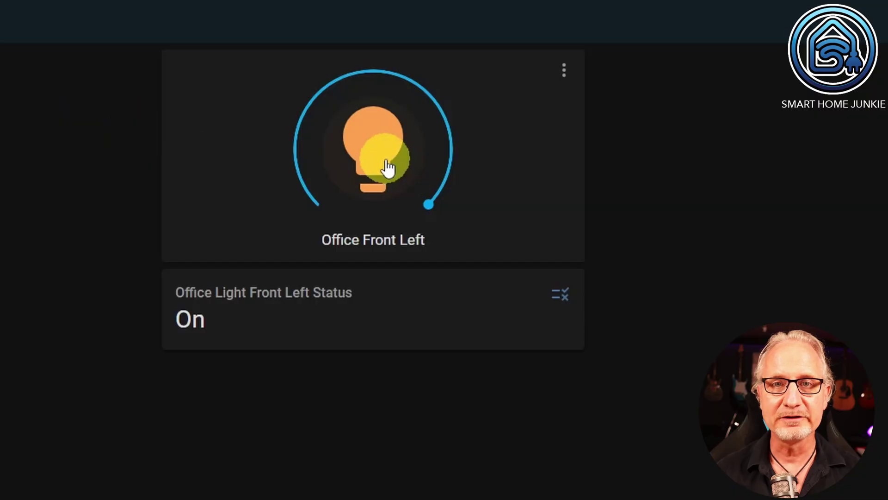
# - Turn the Office Front Left light off from its dashboard card
pyautogui.click(388, 167)
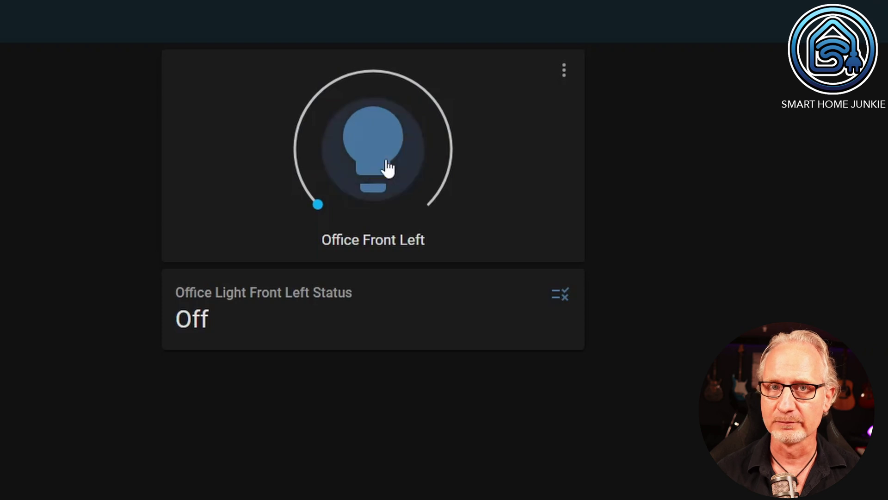
# - Turn the Office Front Left light back on to check the status helper follows
pyautogui.click(387, 167)
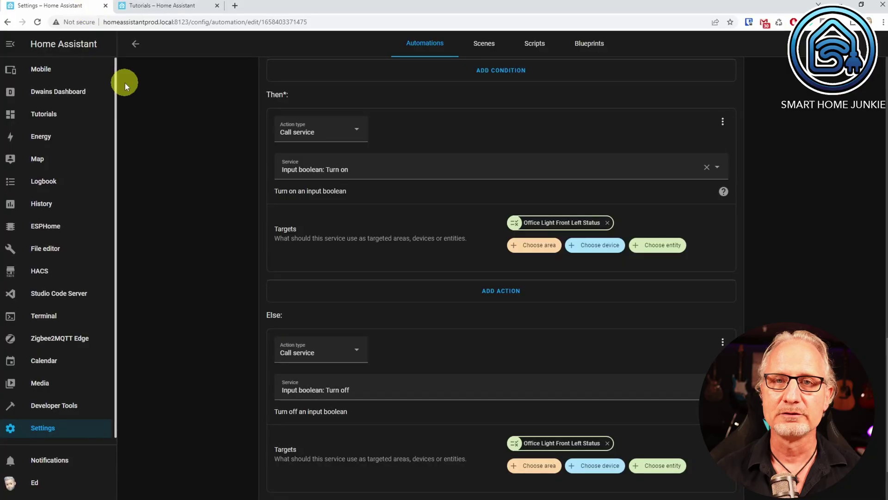
# - Create another empty automation and enter the name 'Light: Restore Light Status at'
pyautogui.click(79, 428)
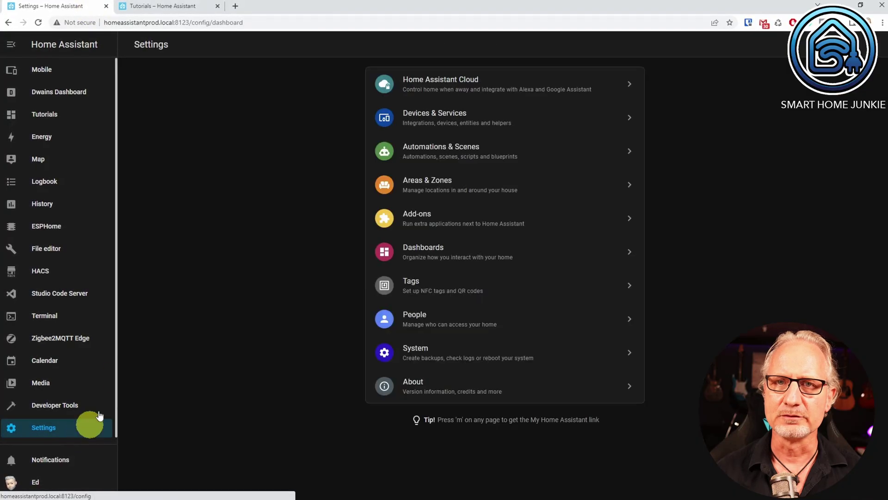
pyautogui.click(452, 148)
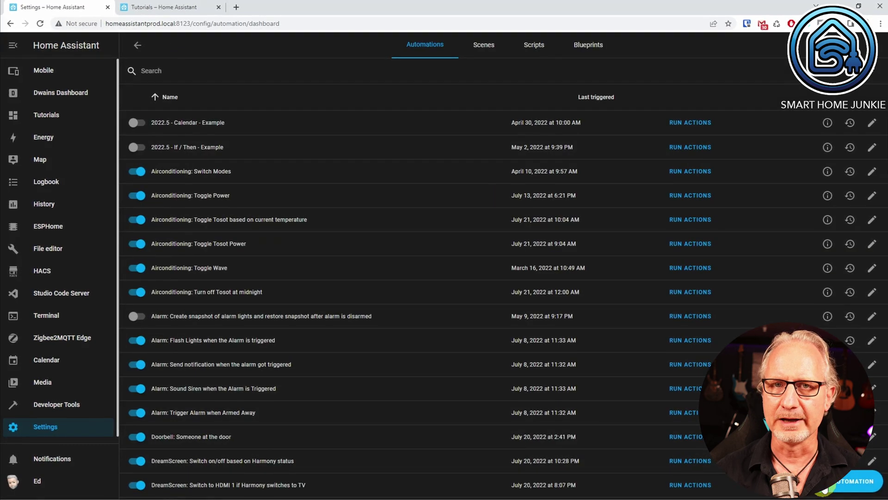
pyautogui.click(858, 480)
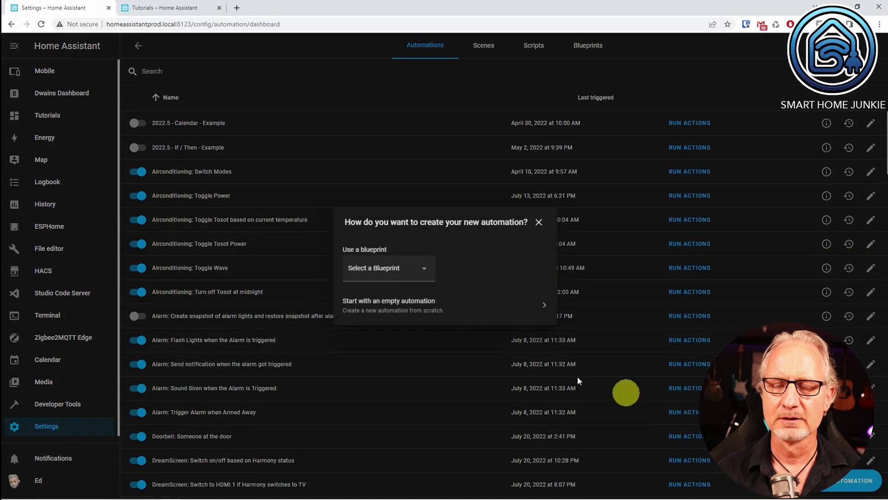
pyautogui.click(358, 306)
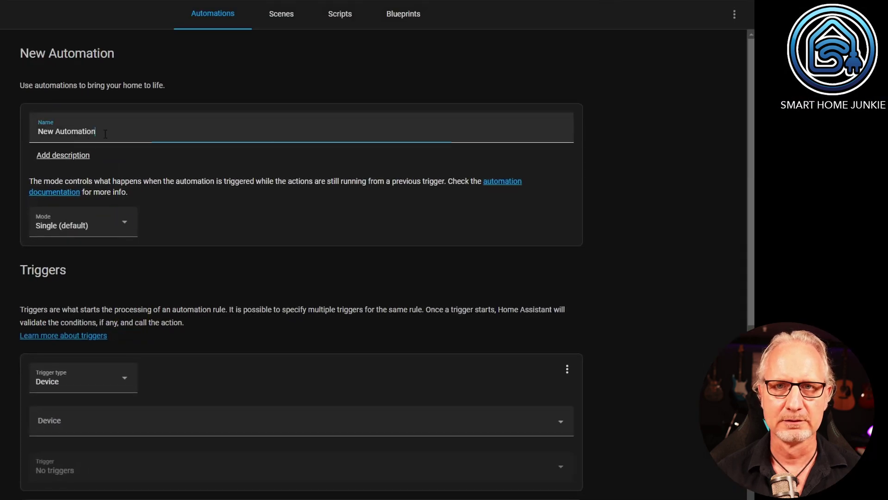
pyautogui.write('L')
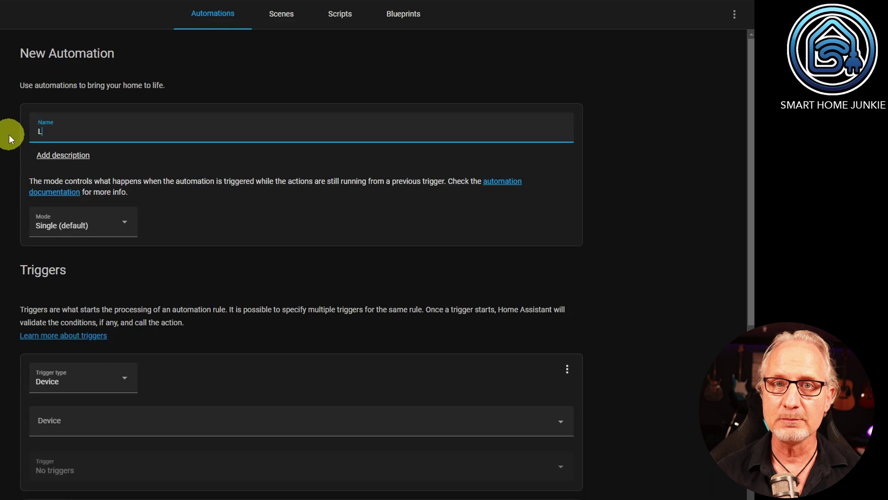
pyautogui.write('ight: Restore Light St')
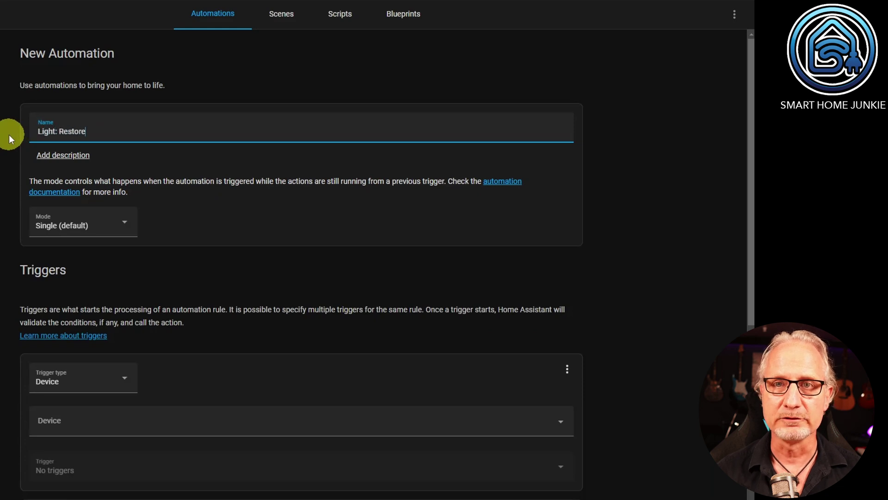
pyautogui.write('atus at')
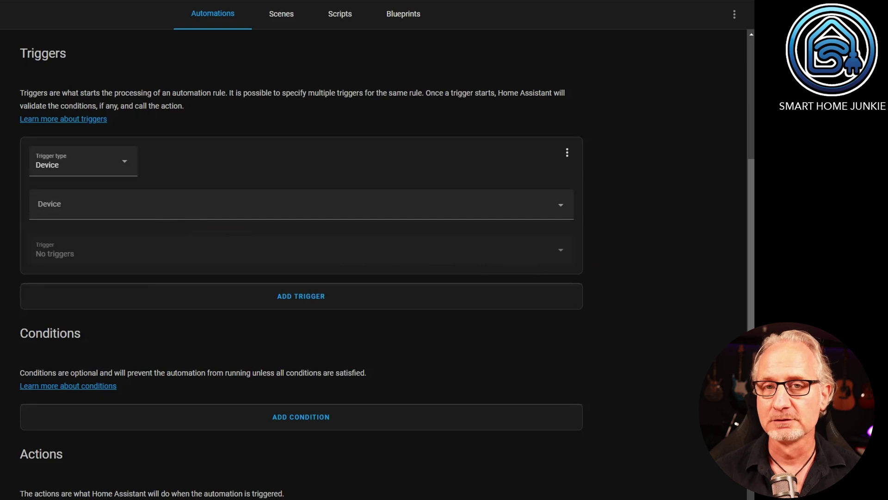
# - Set the trigger type to Home Assistant and change the action to an If-then block
pyautogui.click(90, 164)
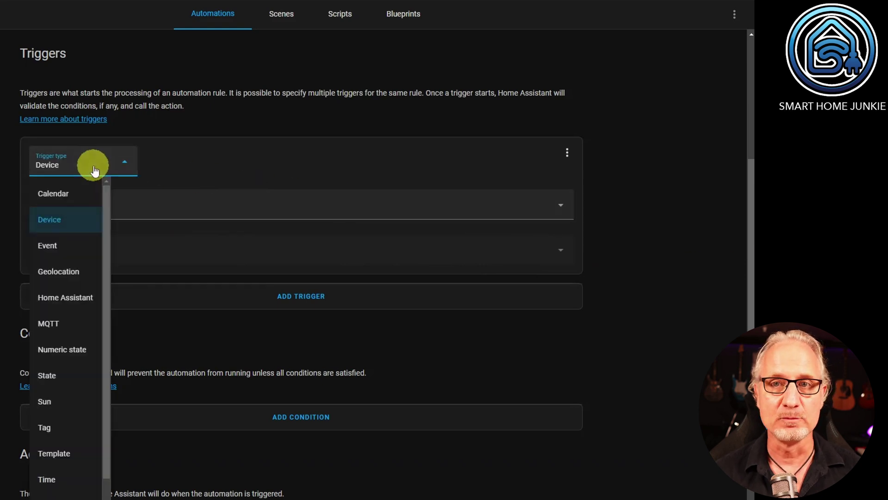
pyautogui.click(82, 298)
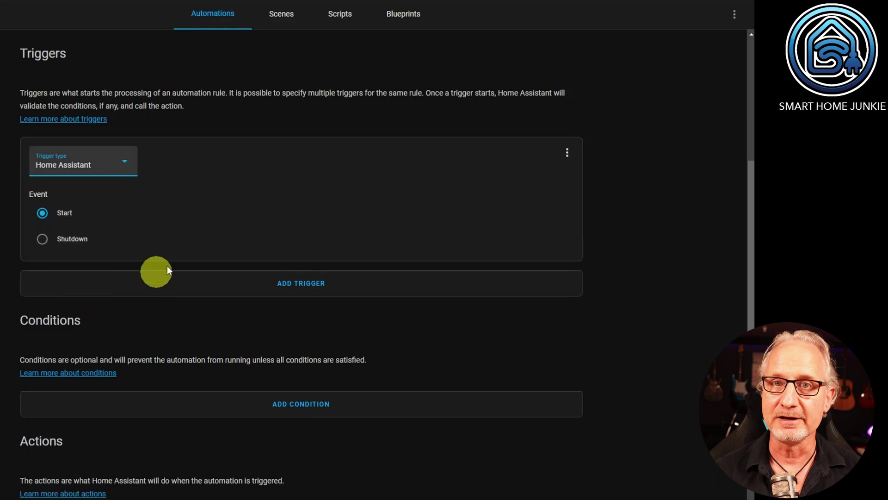
pyautogui.scroll(-3, 356, 260)
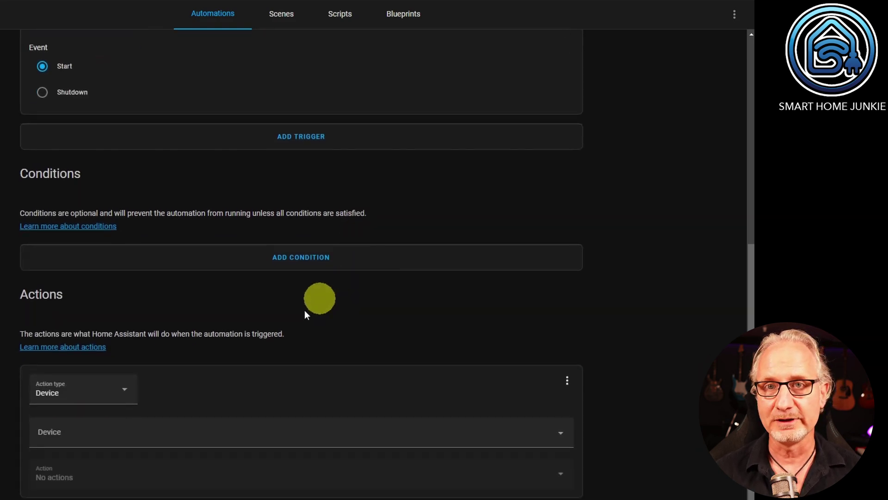
pyautogui.click(94, 402)
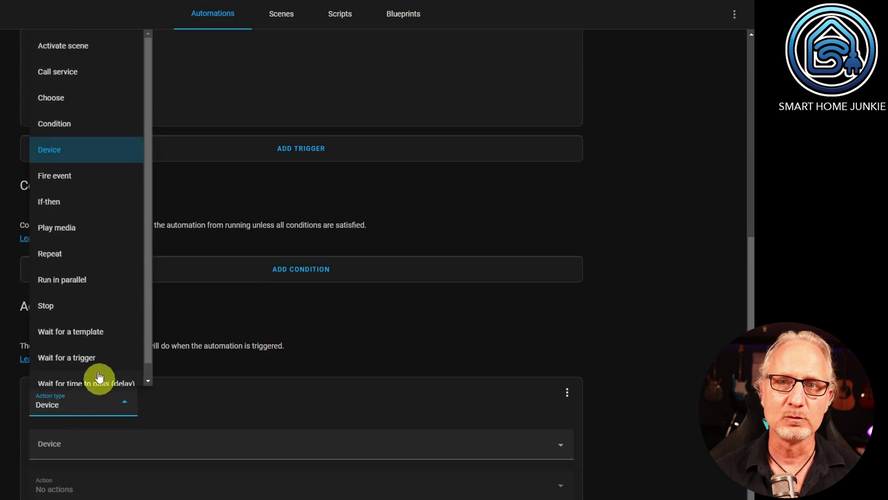
pyautogui.click(60, 200)
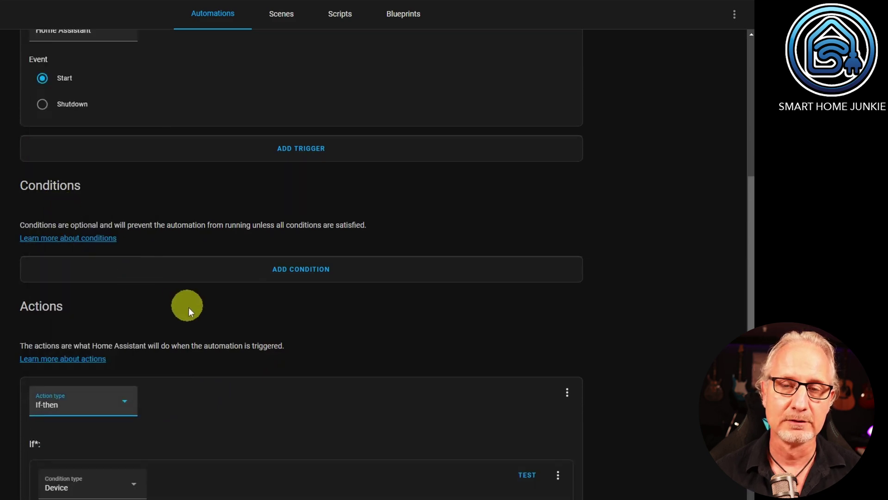
# - Make the If condition a State check that Office Light Front Left Status is 'on'
pyautogui.scroll(-6, 188, 307)
pyautogui.click(120, 221)
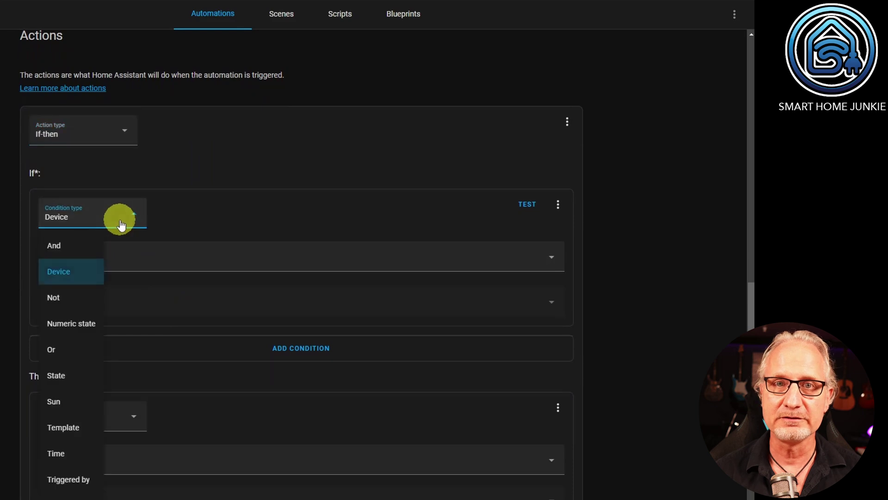
pyautogui.click(63, 382)
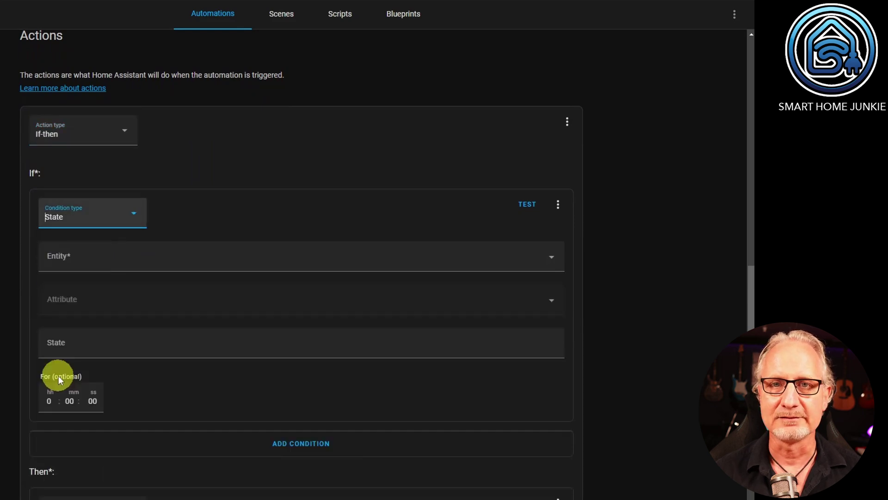
pyautogui.click(107, 256)
pyautogui.write('status')
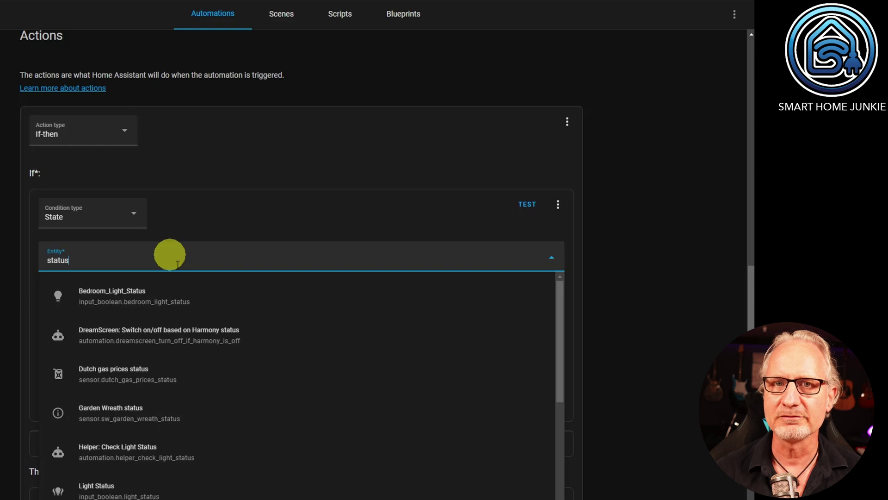
pyautogui.scroll(-10, 258, 382)
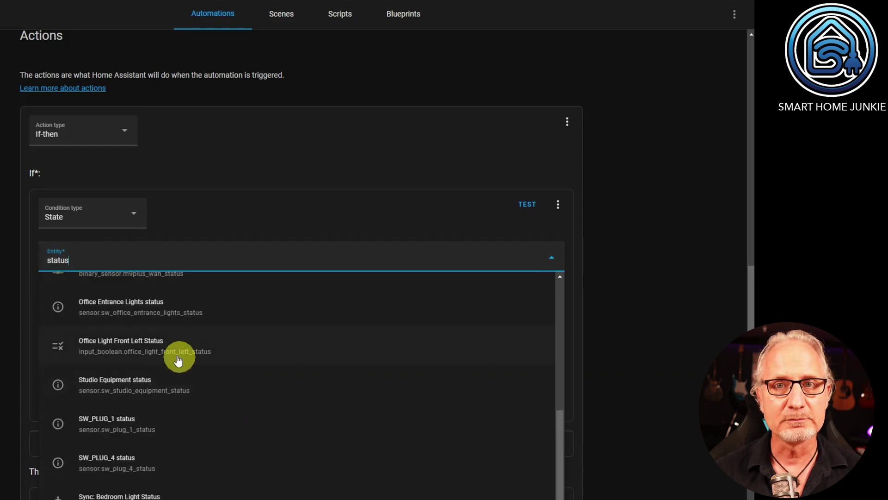
pyautogui.click(163, 350)
pyautogui.click(92, 343)
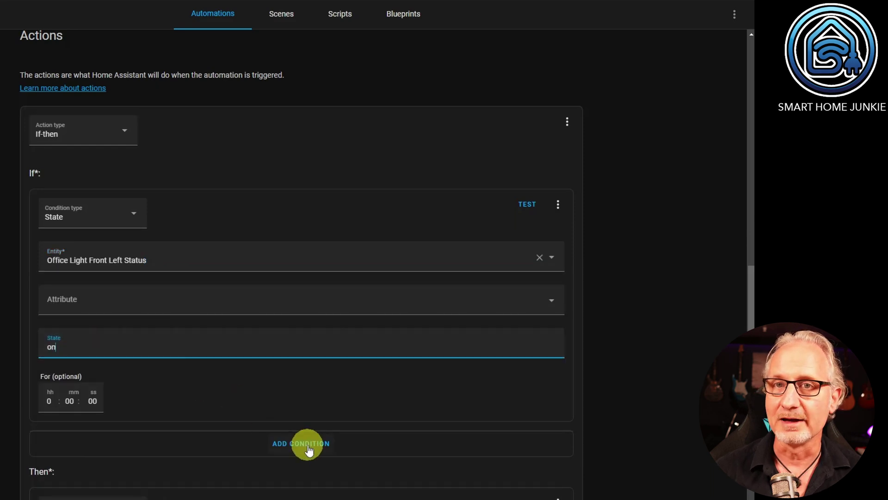
pyautogui.scroll(-5, 301, 406)
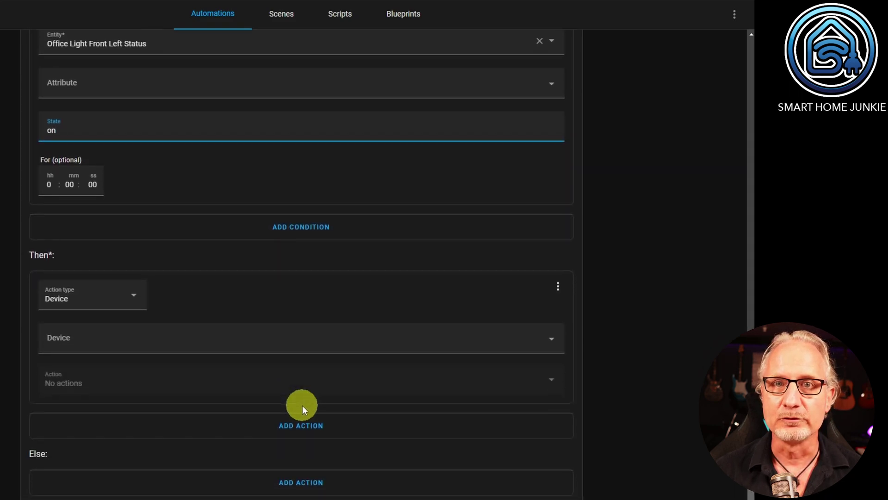
# - Set the Then action to turn on the Office Front Left device
pyautogui.click(112, 341)
pyautogui.write('lef')
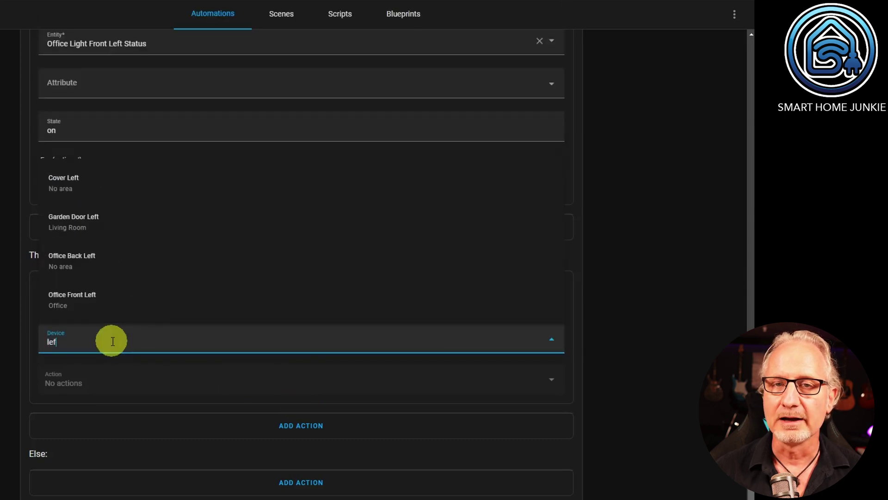
pyautogui.write('t')
pyautogui.click(110, 303)
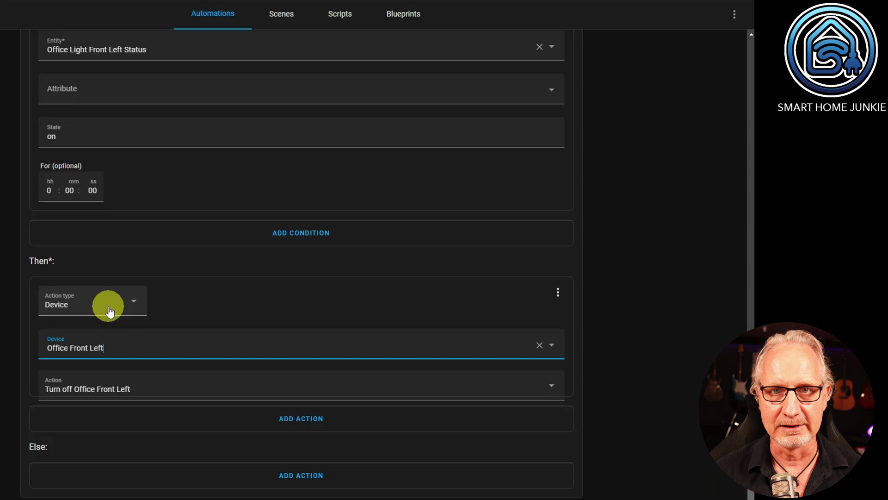
pyautogui.click(187, 391)
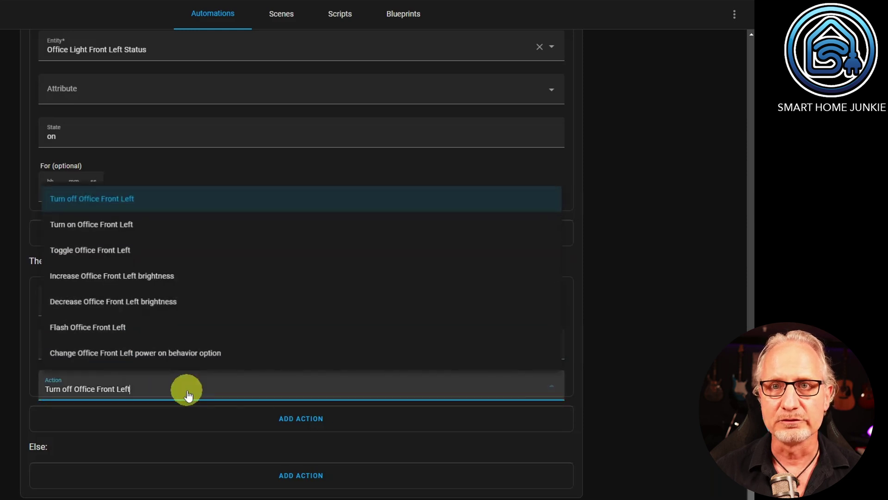
pyautogui.click(149, 225)
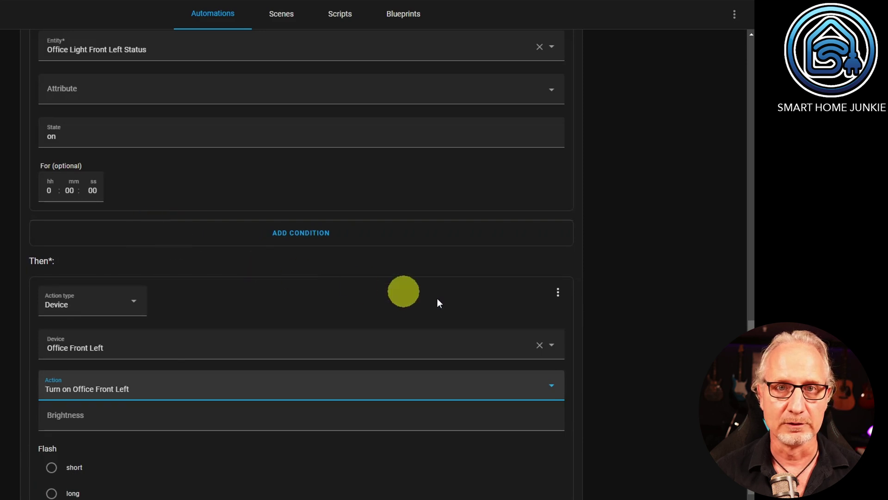
# - Add an Else action turning Office Front Left off, and save the automation
pyautogui.scroll(-3, 605, 320)
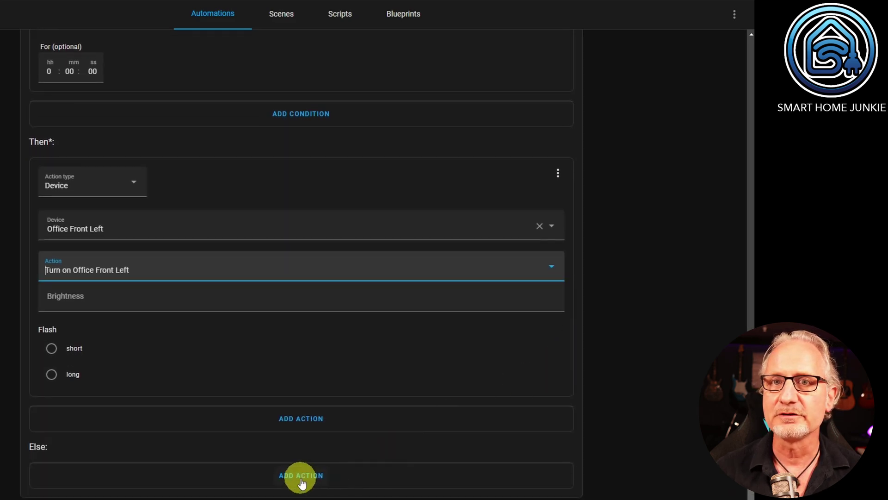
pyautogui.click(301, 476)
pyautogui.scroll(-4, 411, 423)
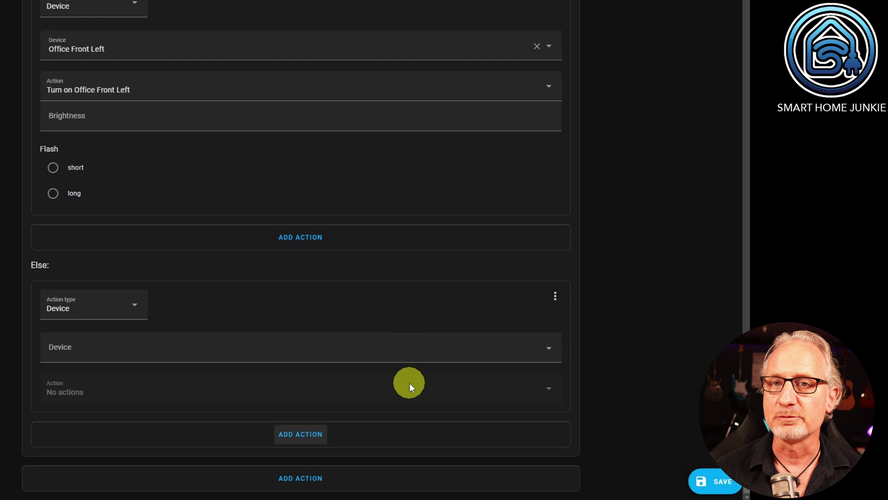
pyautogui.click(155, 347)
pyautogui.write('left')
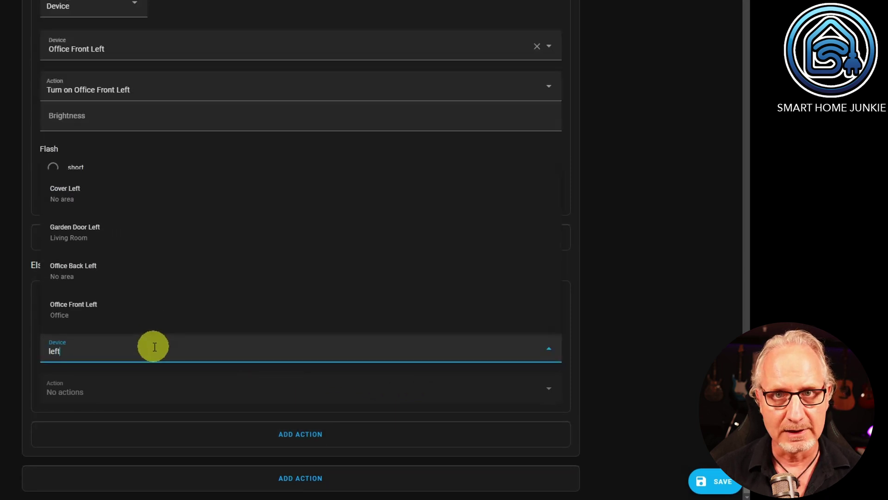
pyautogui.click(95, 310)
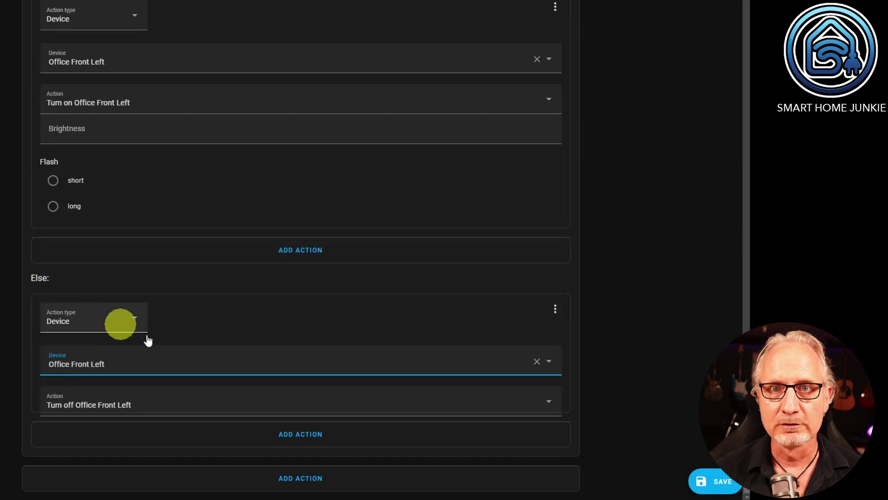
pyautogui.click(736, 483)
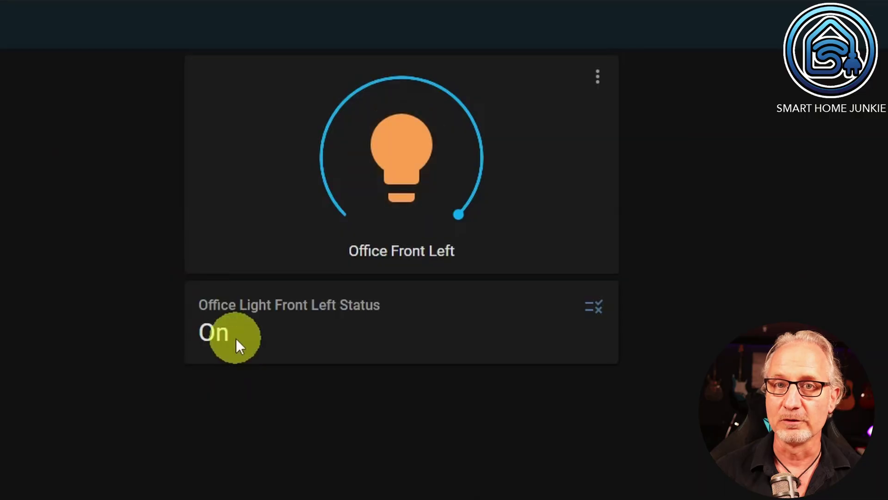
# - Switch the Office Light Front Left Status helper off from the dashboard
pyautogui.click(236, 340)
pyautogui.click(433, 370)
pyautogui.click(432, 370)
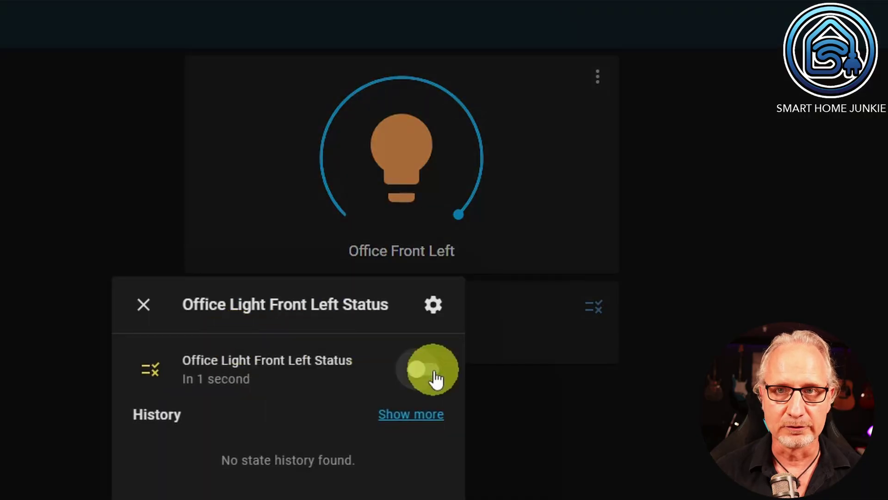
pyautogui.click(591, 399)
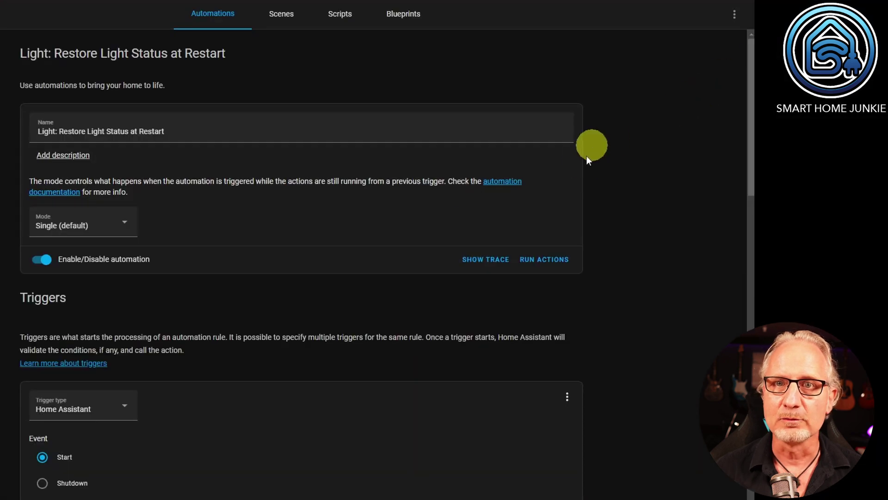
# - Run the restart automation's actions, then turn Office Front Left back on
pyautogui.click(537, 263)
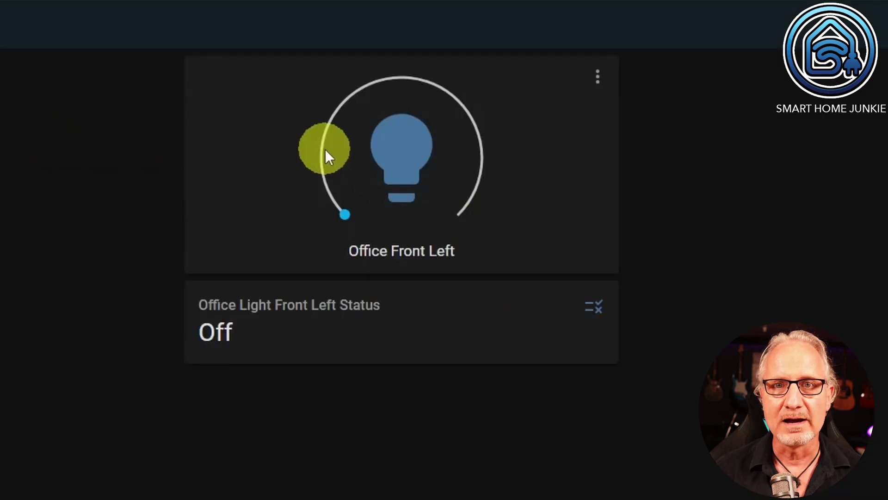
pyautogui.click(407, 160)
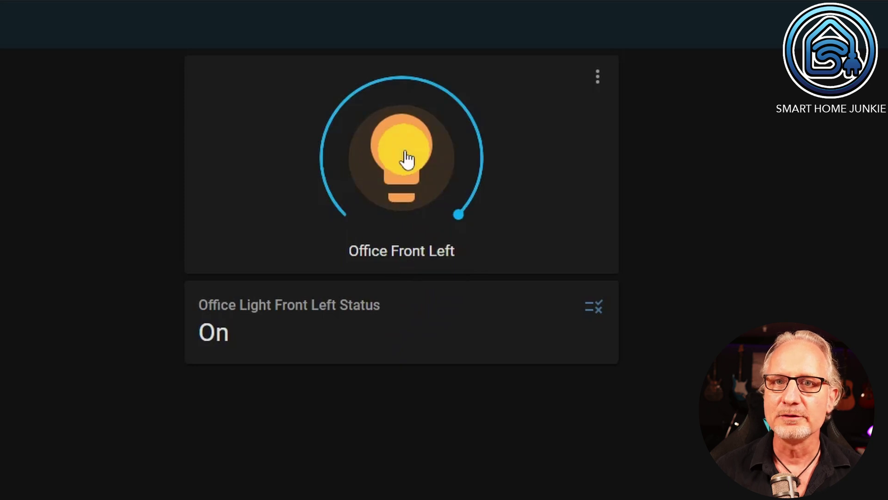
pyautogui.click(818, 198)
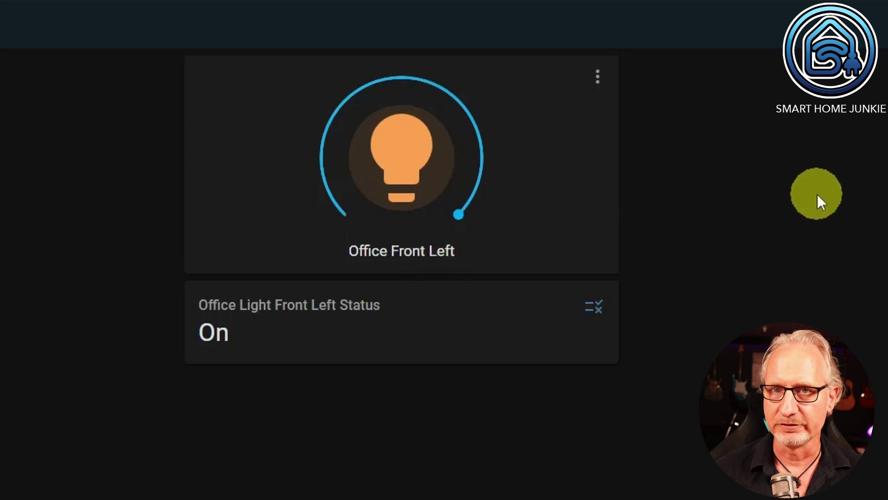